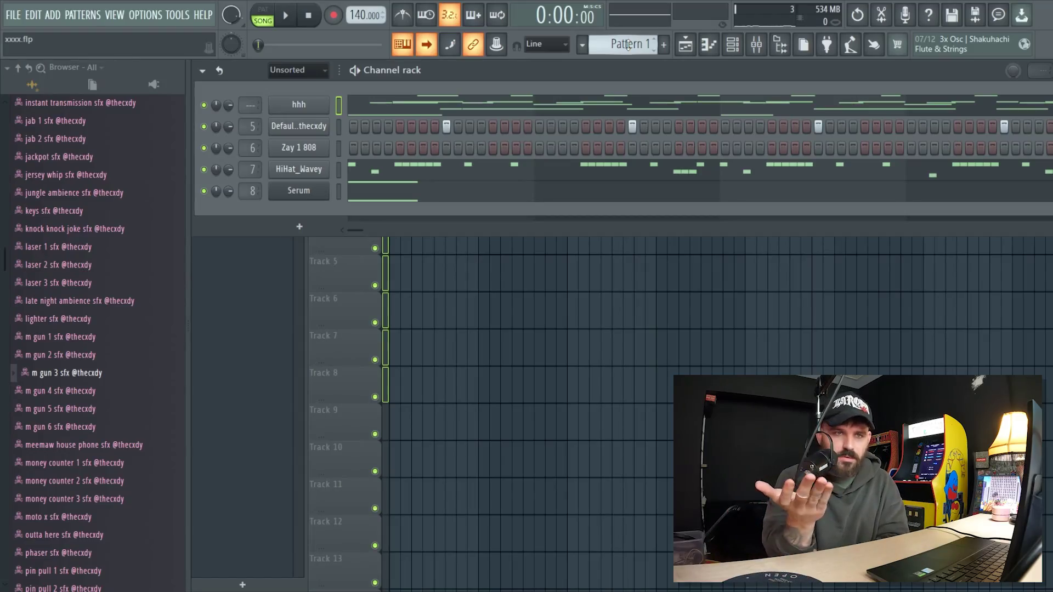
# Open the clap channel's notes in the piano roll for editing.
pyautogui.click(492, 173)
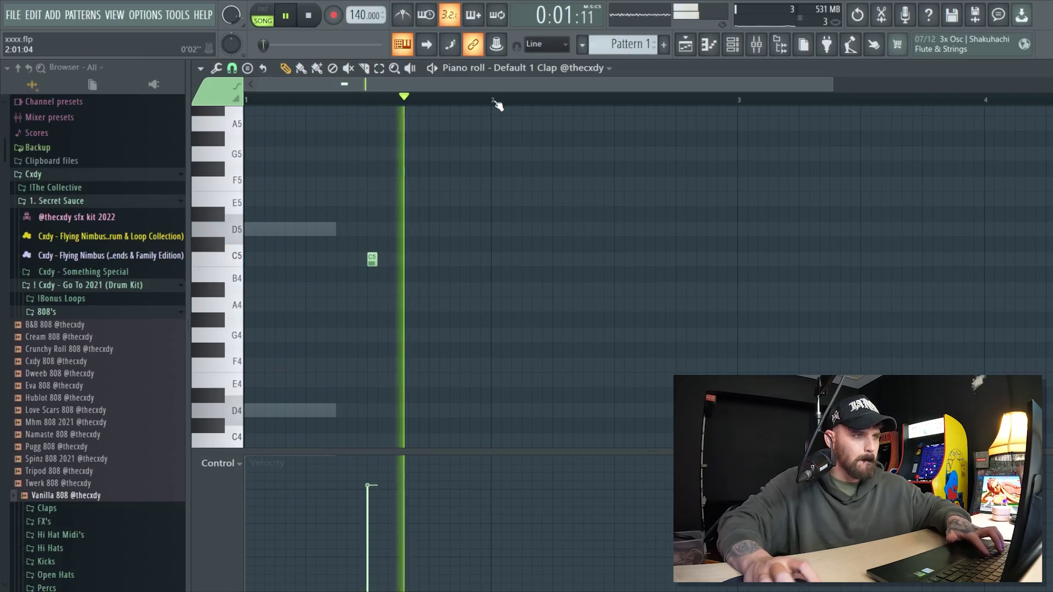
# Duplicate the clap note across every bar and move the selected hi-hat notes one step earlier.
pyautogui.hotkey('ctrl', 'b')
pyautogui.hotkey('ctrl', 'b')
pyautogui.hotkey('ctrl', 'b')
pyautogui.hotkey('ctrl', 'b')
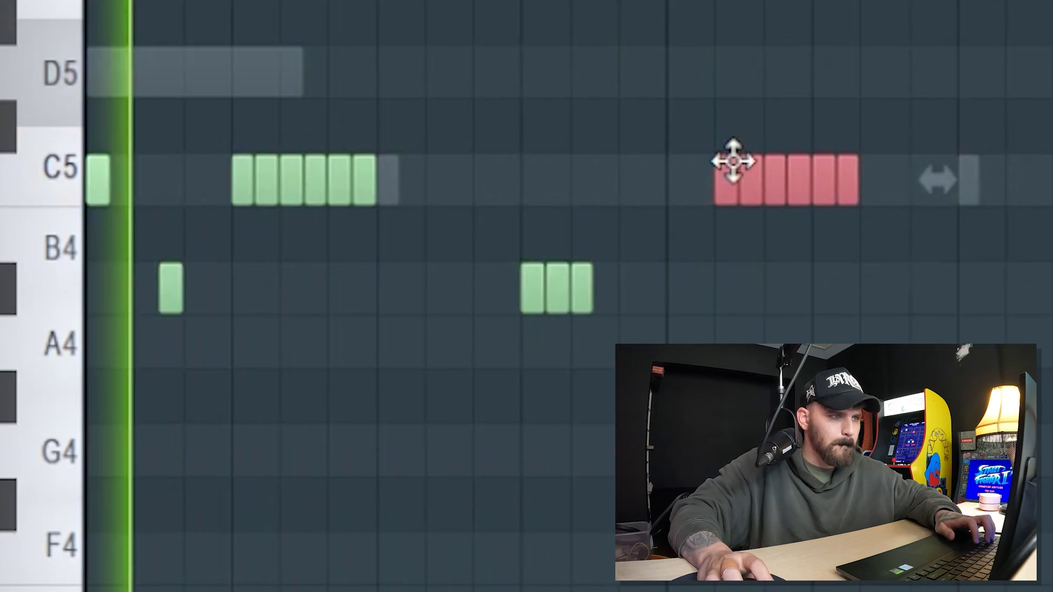
pyautogui.moveTo(405, 254); pyautogui.dragTo(430, 255)
pyautogui.moveTo(832, 163); pyautogui.dragTo(813, 158)
pyautogui.hotkey('ctrl', 'd')
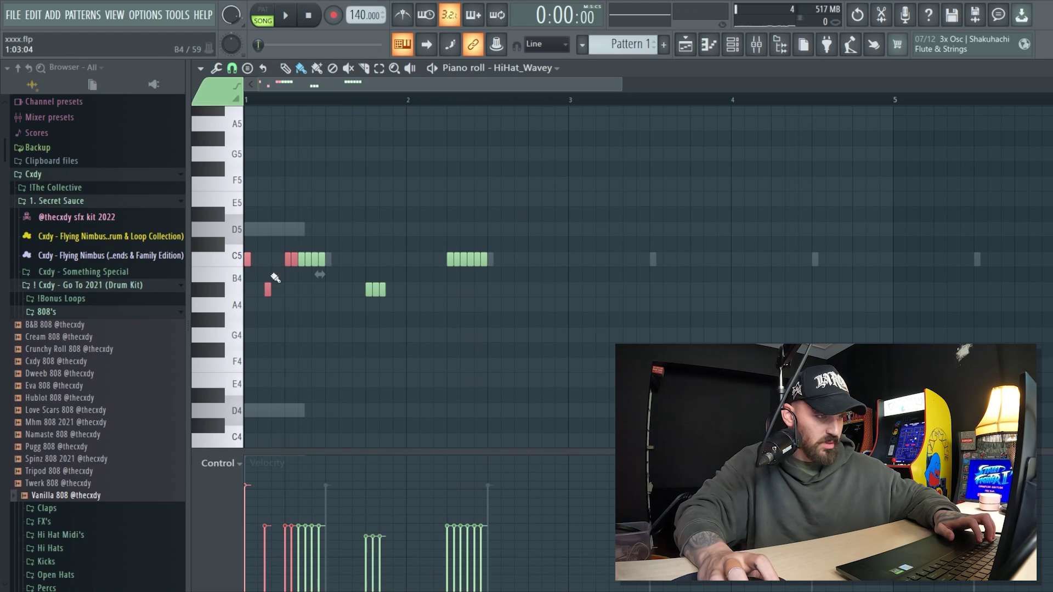
# Copy the first two hi-hat notes into bar 2, play back, and add a low hi-hat near bar 3.
pyautogui.click(250, 271)
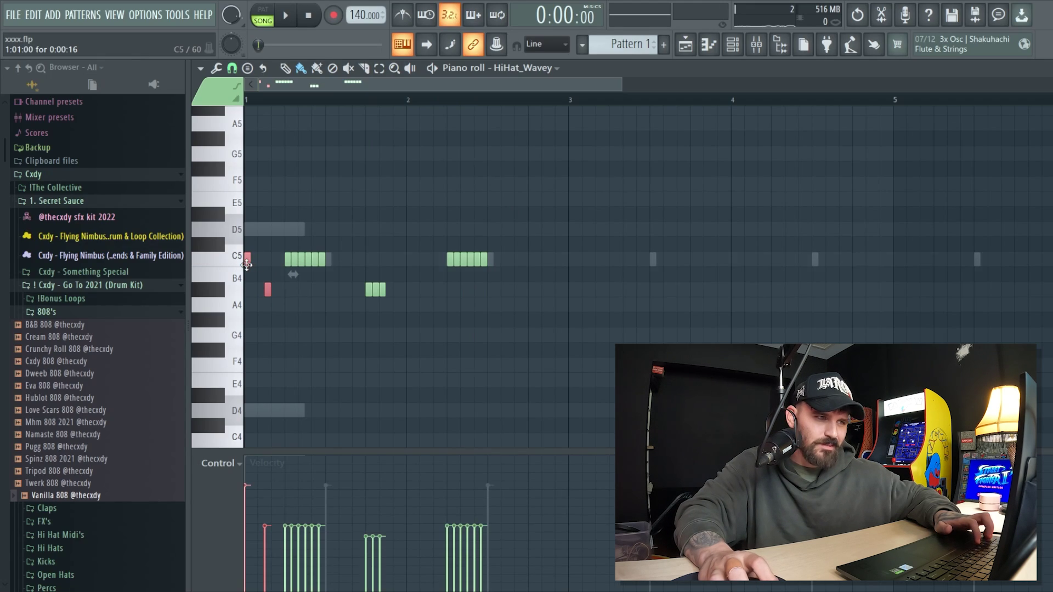
pyautogui.moveTo(247, 265); pyautogui.dragTo(495, 278)
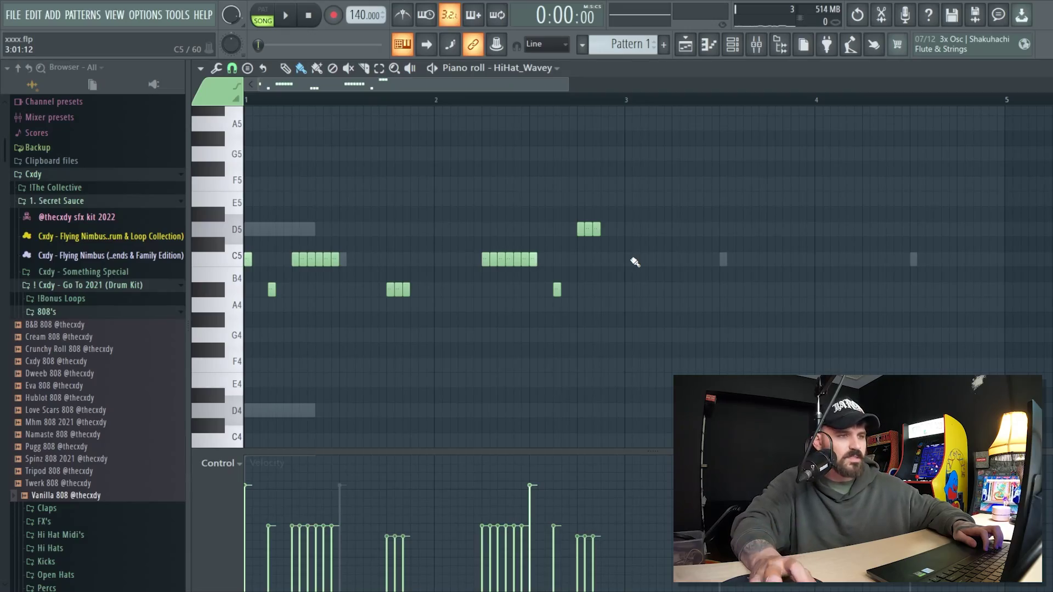
pyautogui.press('space')
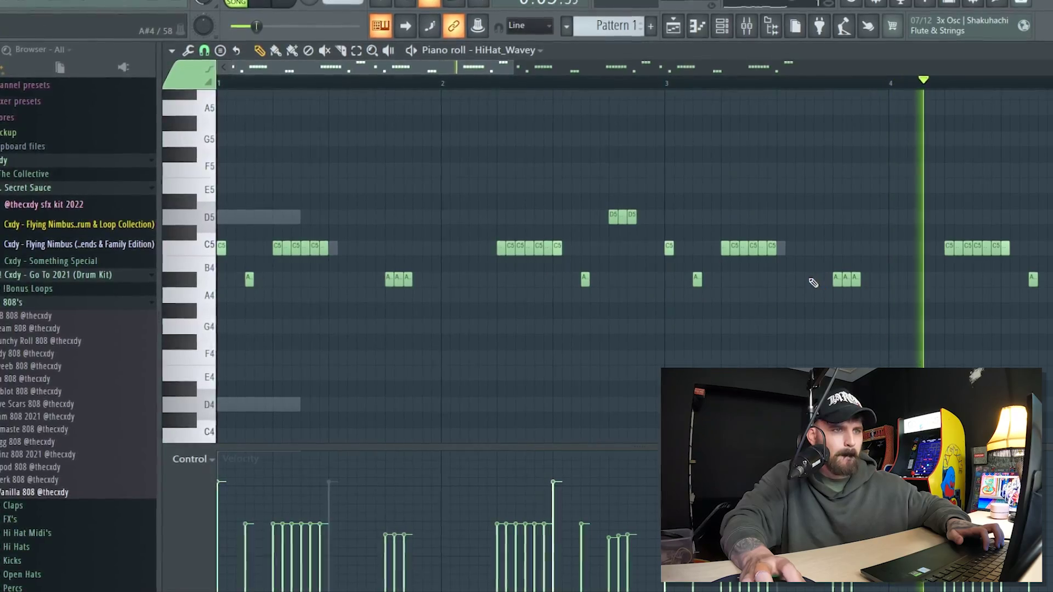
pyautogui.click(810, 281)
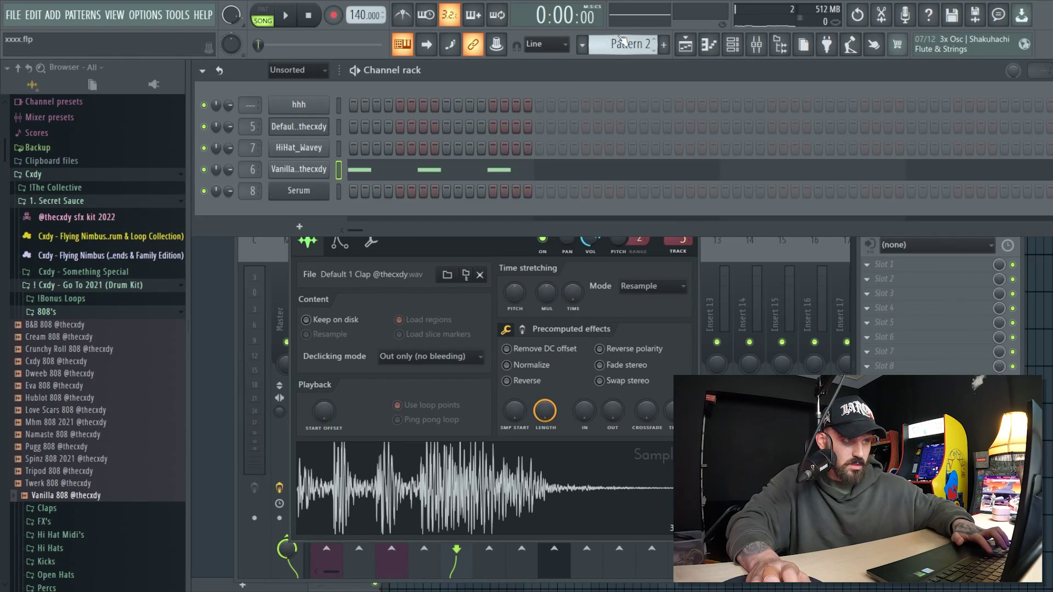
# Pencil repeated D6 808 notes across the first bars, then add high notes raised to F6.
pyautogui.press('F5')
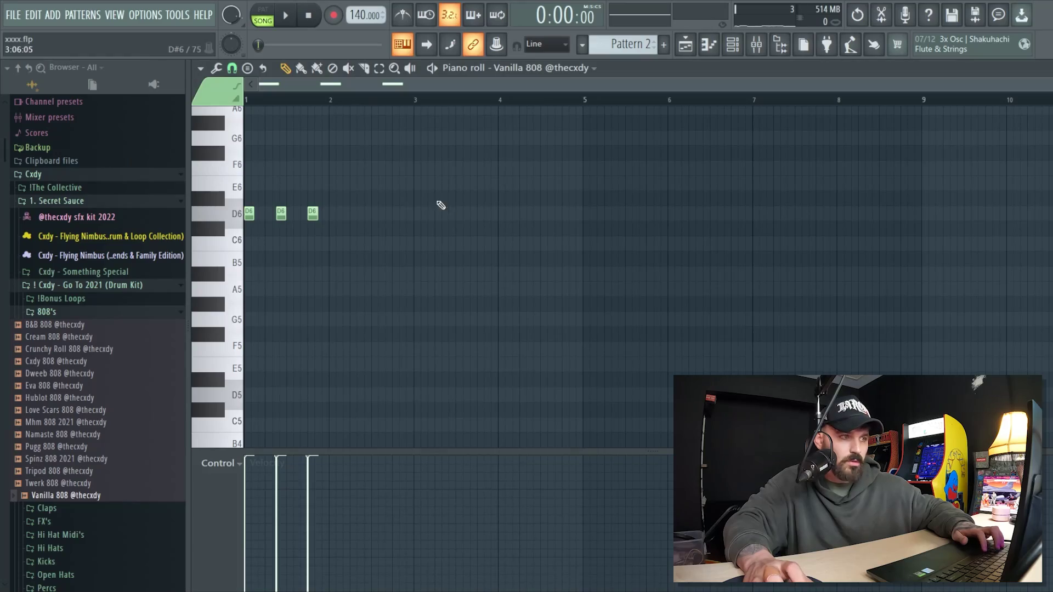
pyautogui.click(379, 214)
pyautogui.click(409, 214)
pyautogui.click(449, 214)
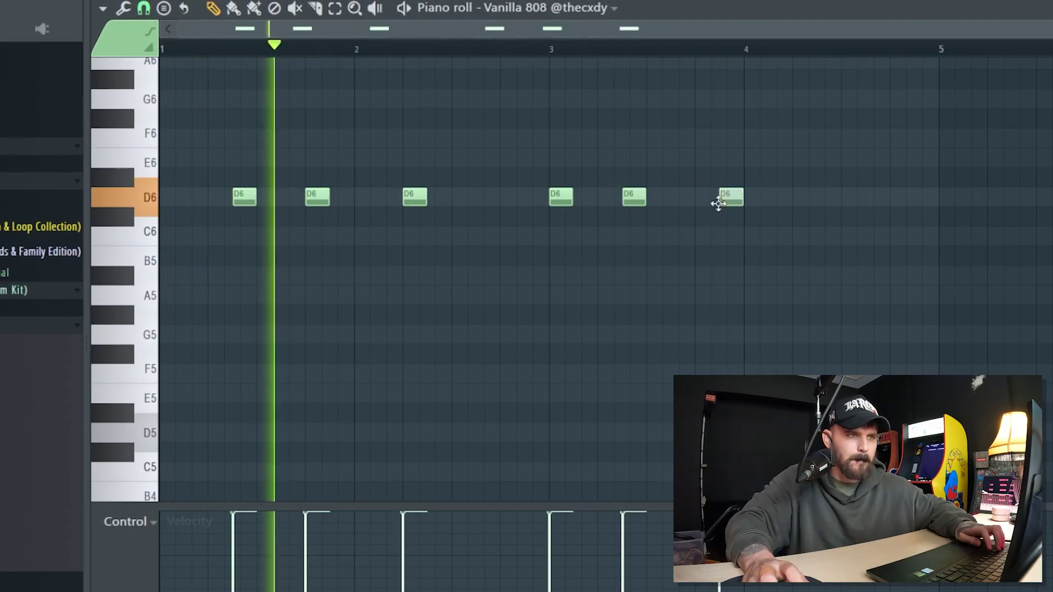
pyautogui.click(802, 200)
pyautogui.click(852, 164)
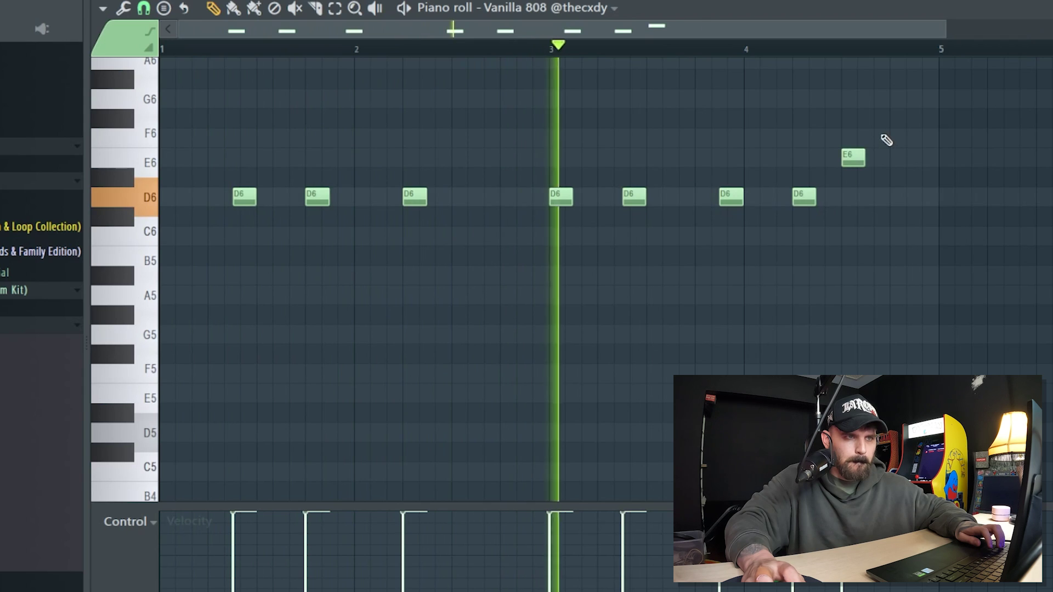
pyautogui.click(894, 138)
pyautogui.moveTo(845, 163); pyautogui.dragTo(902, 66)
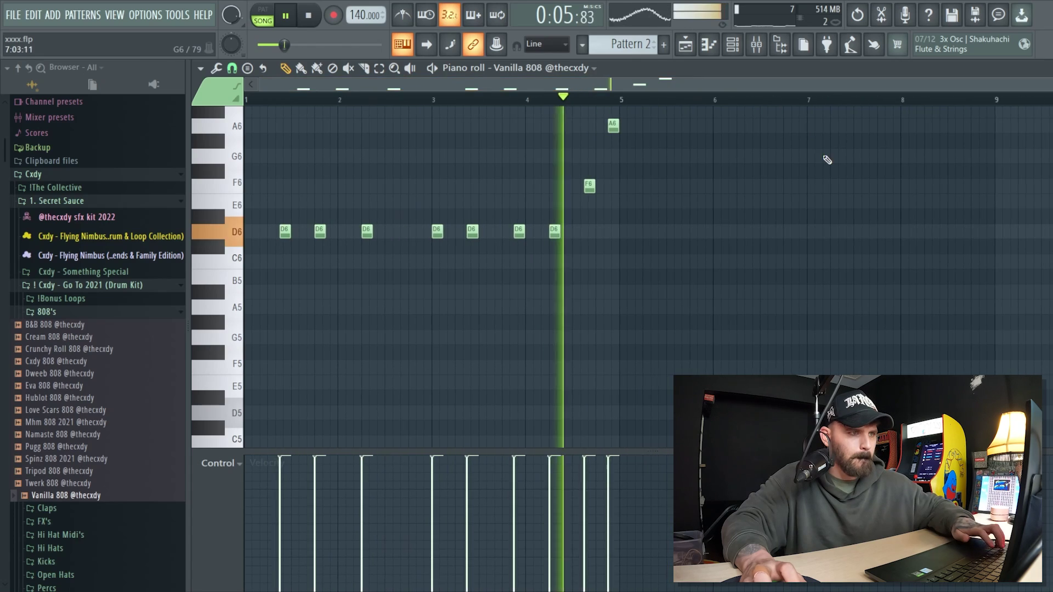
# Duplicate the 808 phrase, add a shifted D6 and C6 lead-in, and shorten the Memories of Green clip.
pyautogui.hotkey('ctrl', 'b')
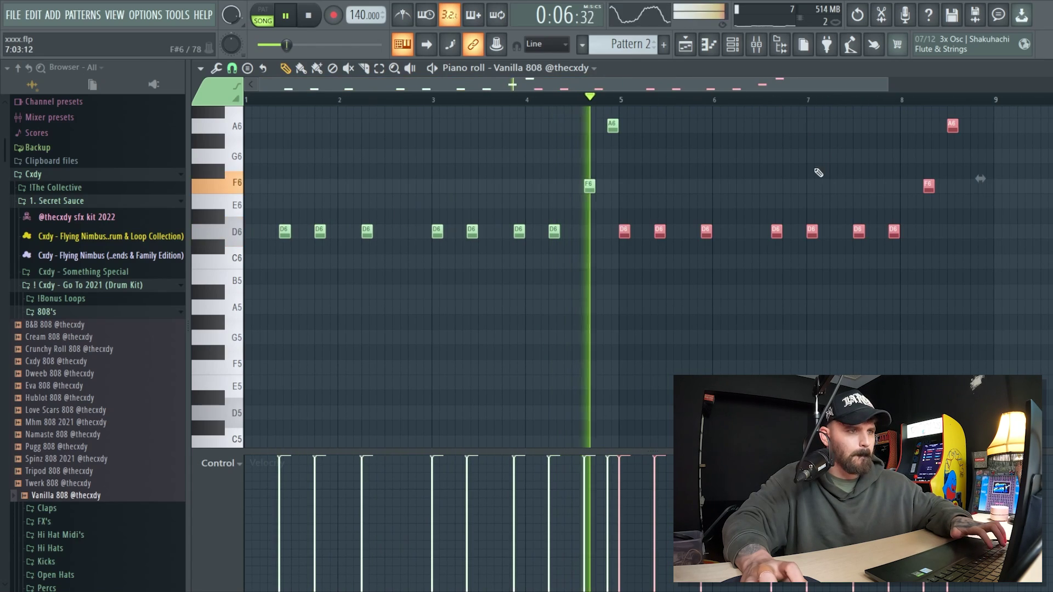
pyautogui.click(690, 231)
pyautogui.moveTo(704, 232); pyautogui.dragTo(795, 233)
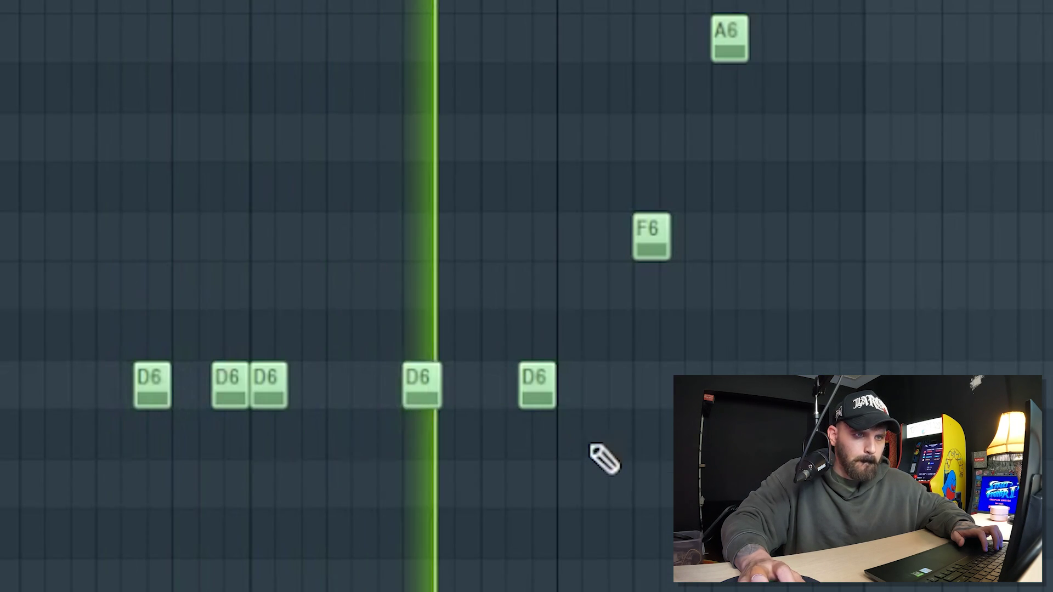
pyautogui.click(913, 262)
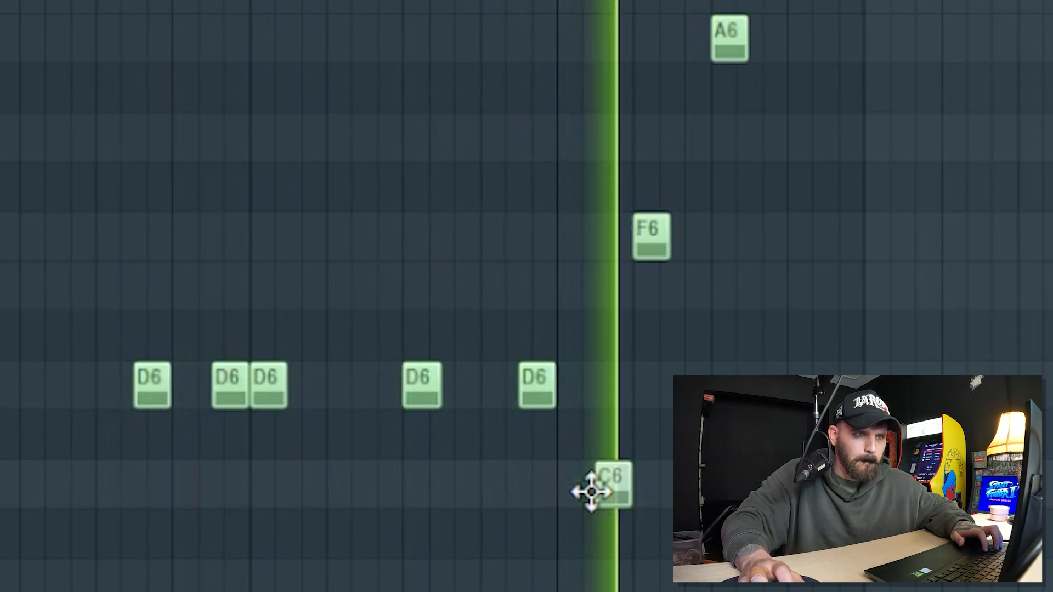
pyautogui.press('F5')
pyautogui.moveTo(755, 181); pyautogui.dragTo(555, 219)
# Duplicate the clip, then shift the stray note left beside the D5 note while playing back.
pyautogui.hotkey('ctrl', 'b')
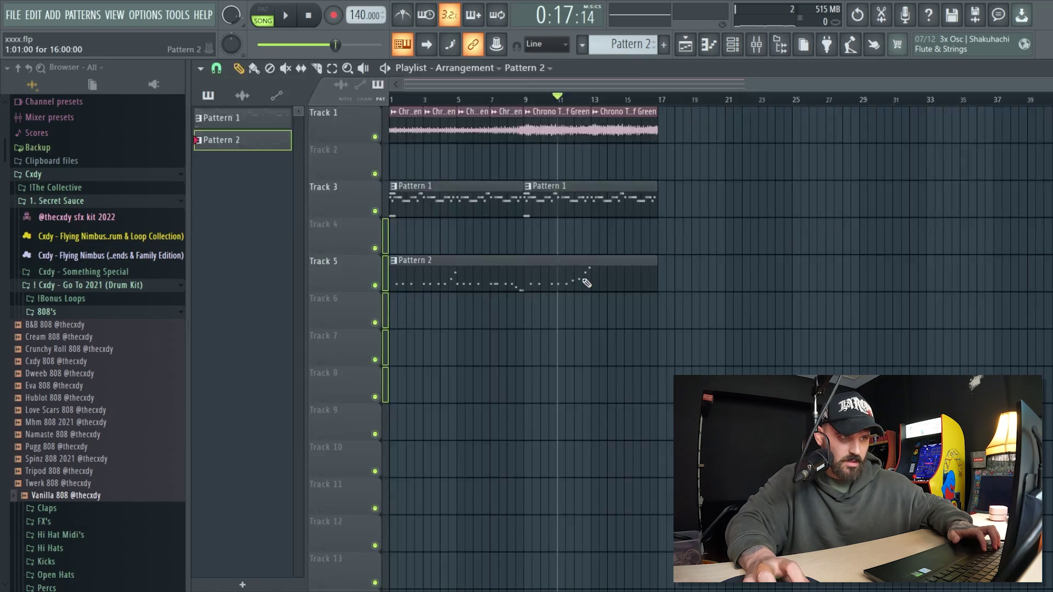
pyautogui.press('F7')
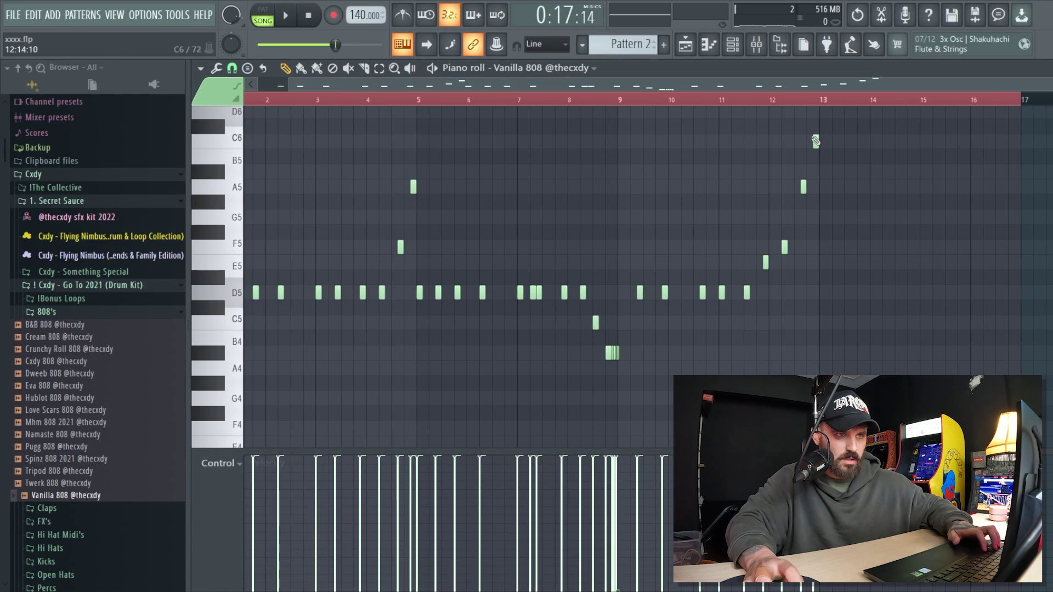
pyautogui.press('space')
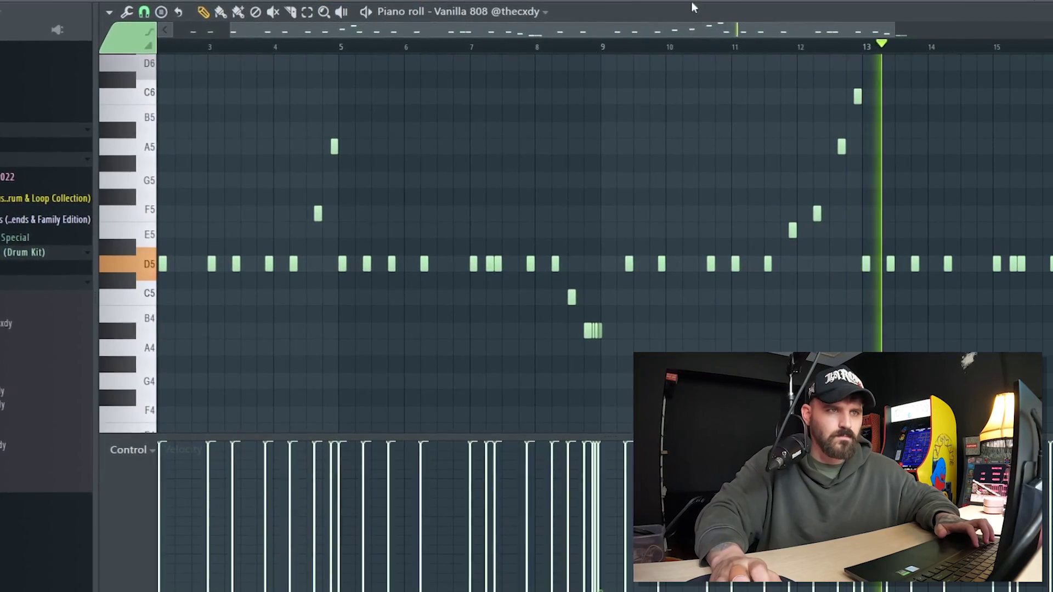
pyautogui.scroll(2, 887, 53)
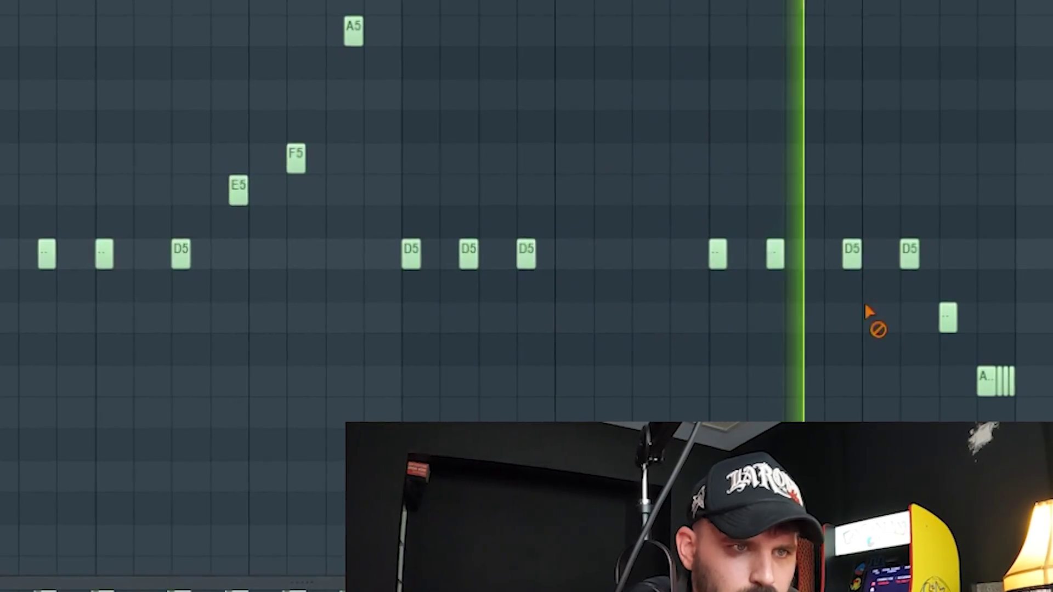
pyautogui.moveTo(942, 252); pyautogui.dragTo(917, 252)
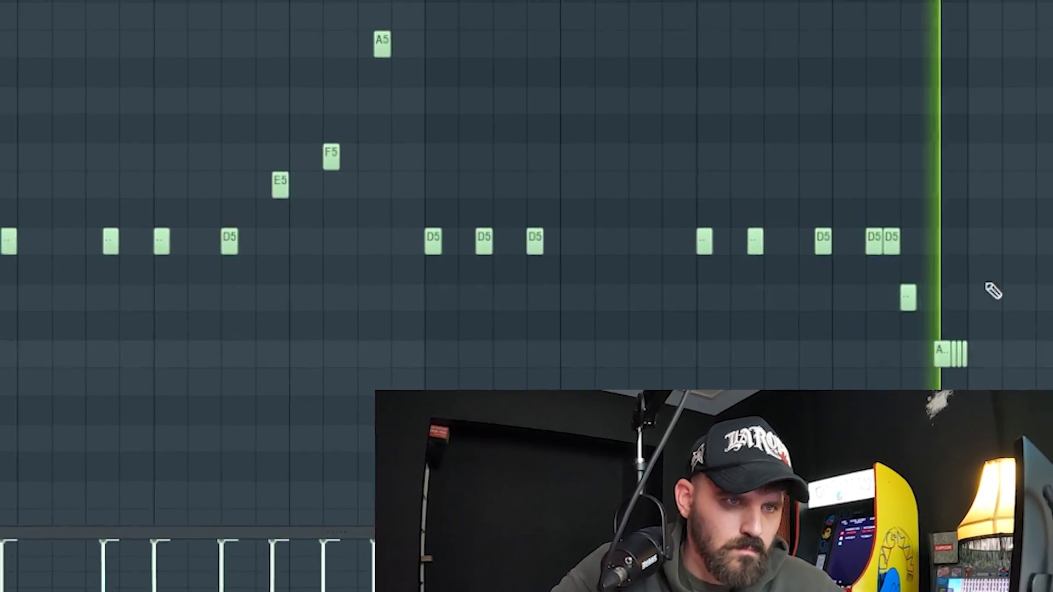
pyautogui.press('space')
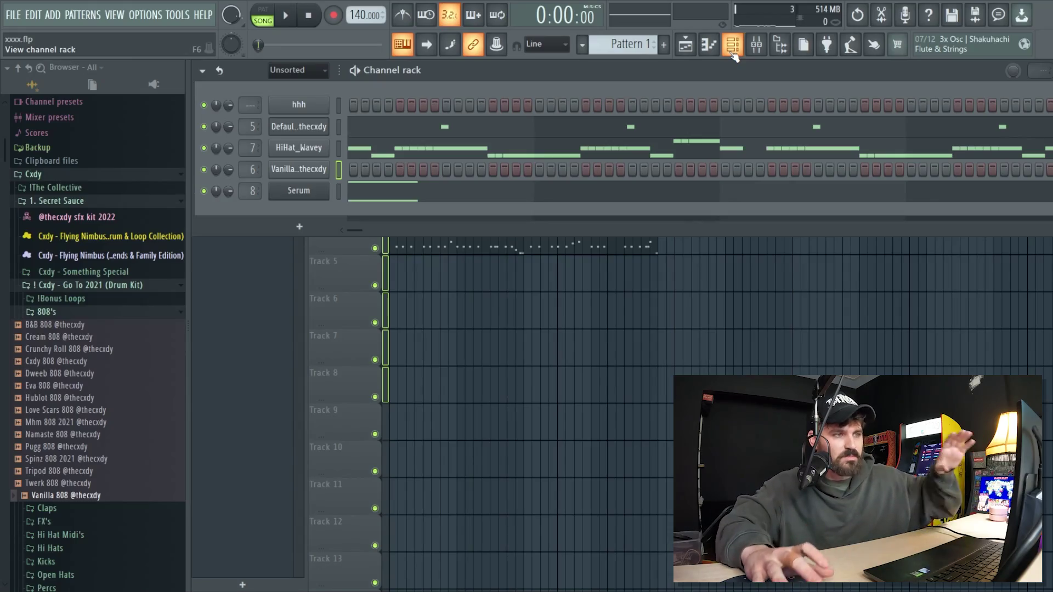
# Close the channel rack to show the playlist and collapse the drum kit browser folder.
pyautogui.press('F6')
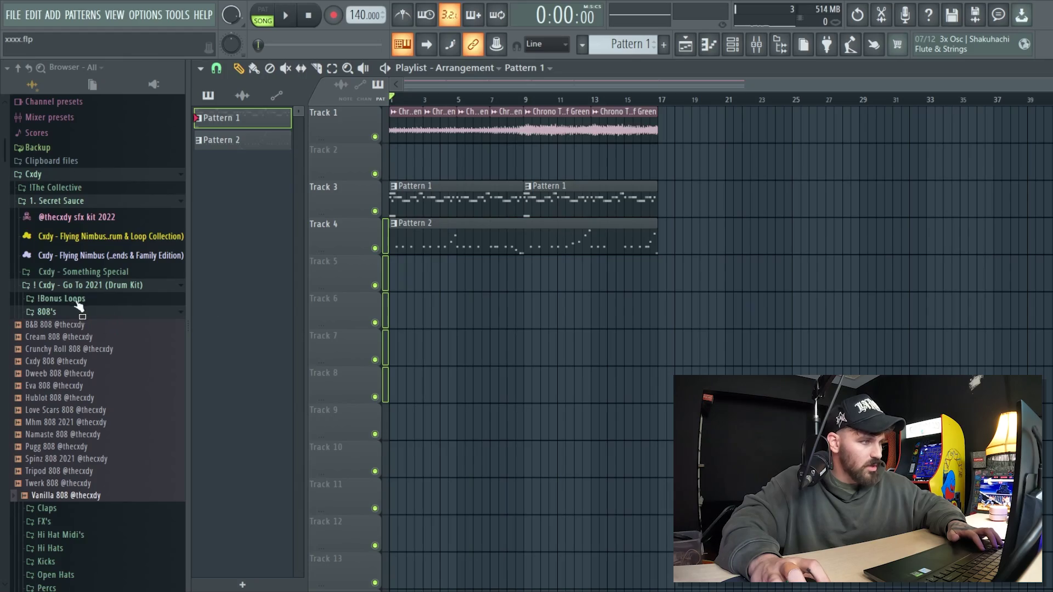
pyautogui.click(96, 287)
# Add evil day sfx from the sfx kit 2022 folder, routed to mixer track 4.
pyautogui.click(117, 218)
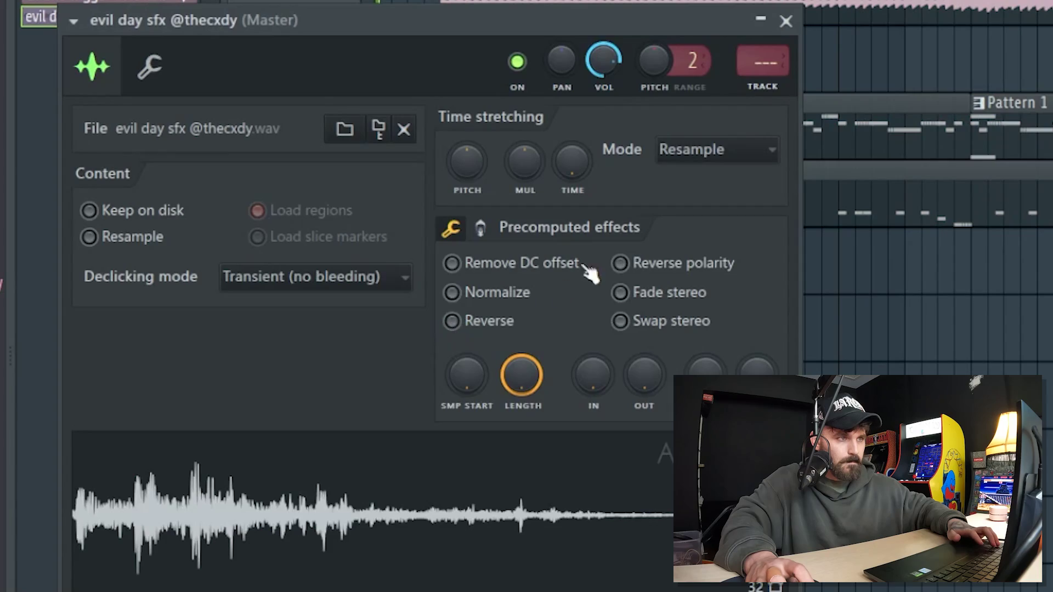
pyautogui.click(767, 88)
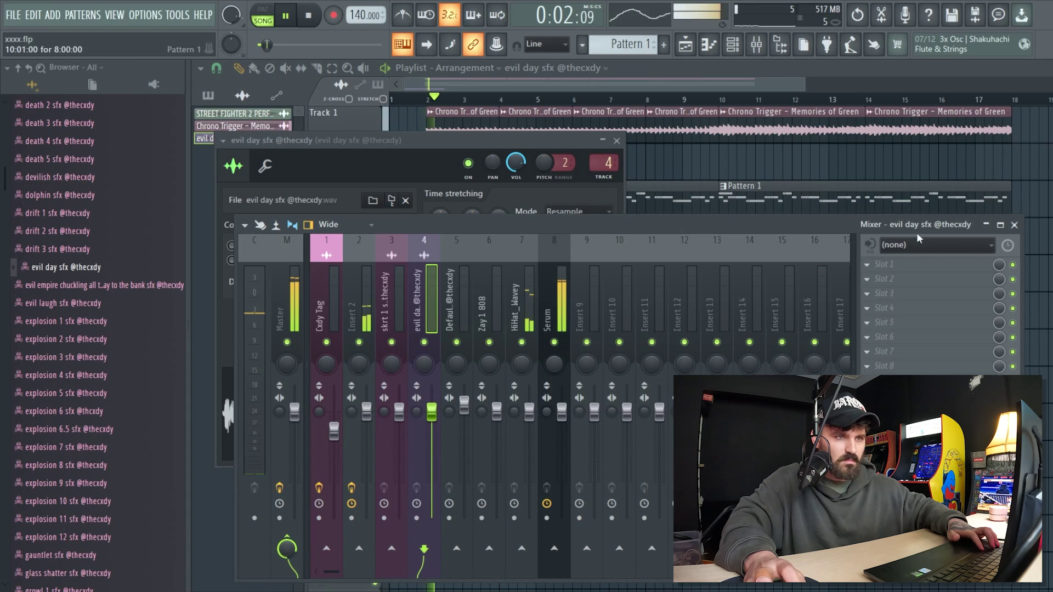
pyautogui.press('F5')
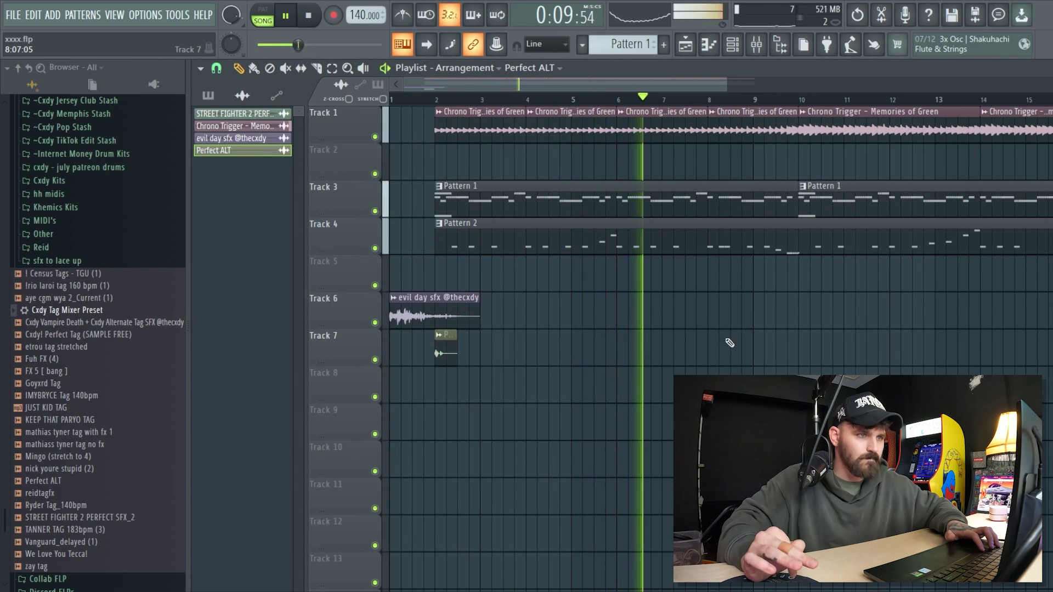
# Scroll up to bring the spot for riser 7 sfx before bar 18 into view.
pyautogui.scroll(3, 93, 296)
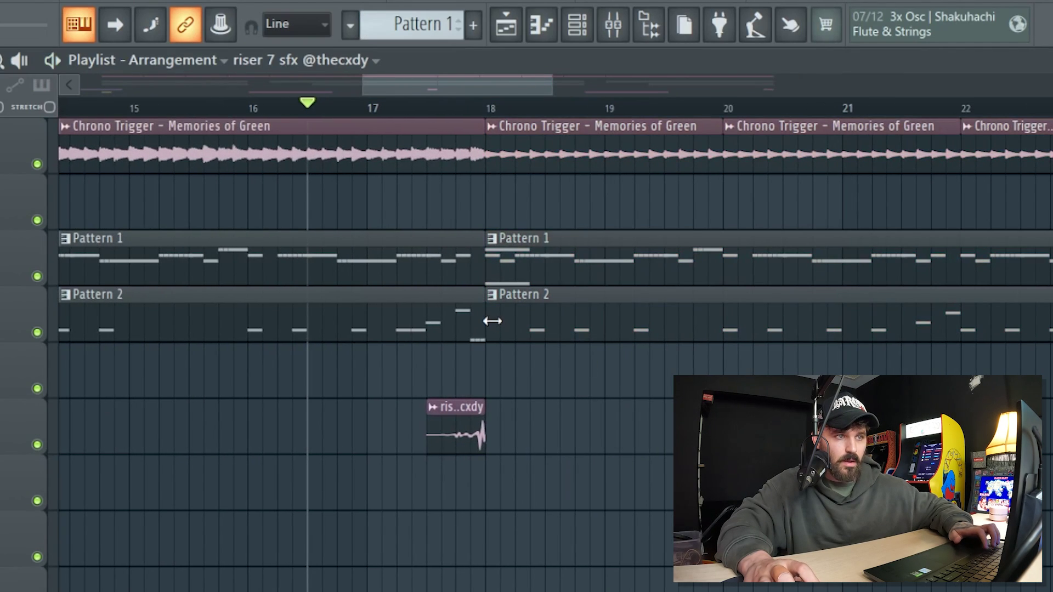
# Trim the second Pattern 2 clip to start at bar 19 and slice a pattern clip in two.
pyautogui.moveTo(492, 321); pyautogui.dragTo(694, 350)
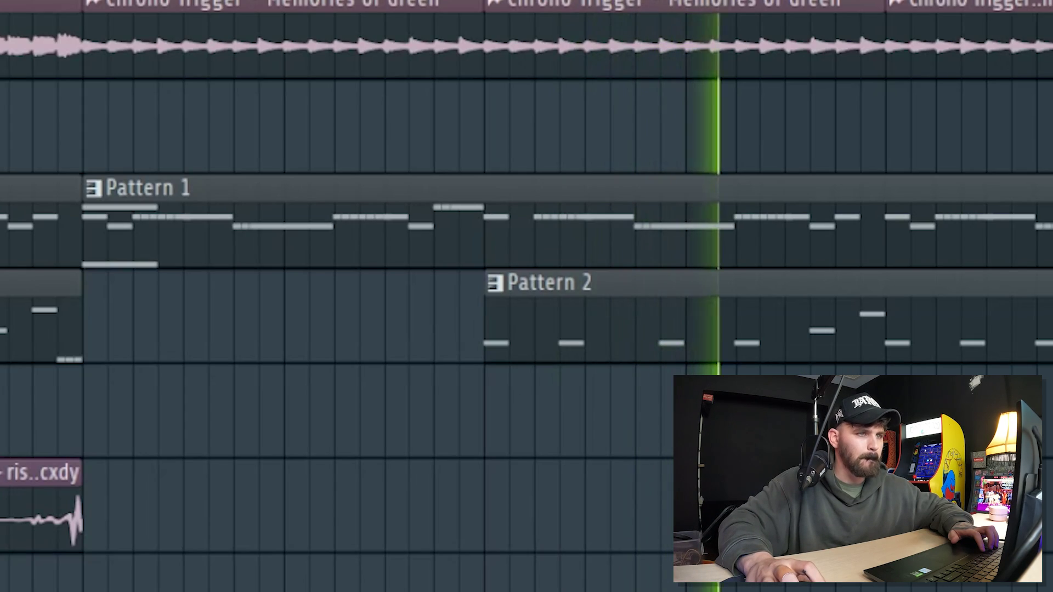
pyautogui.scroll(2, 576, 296)
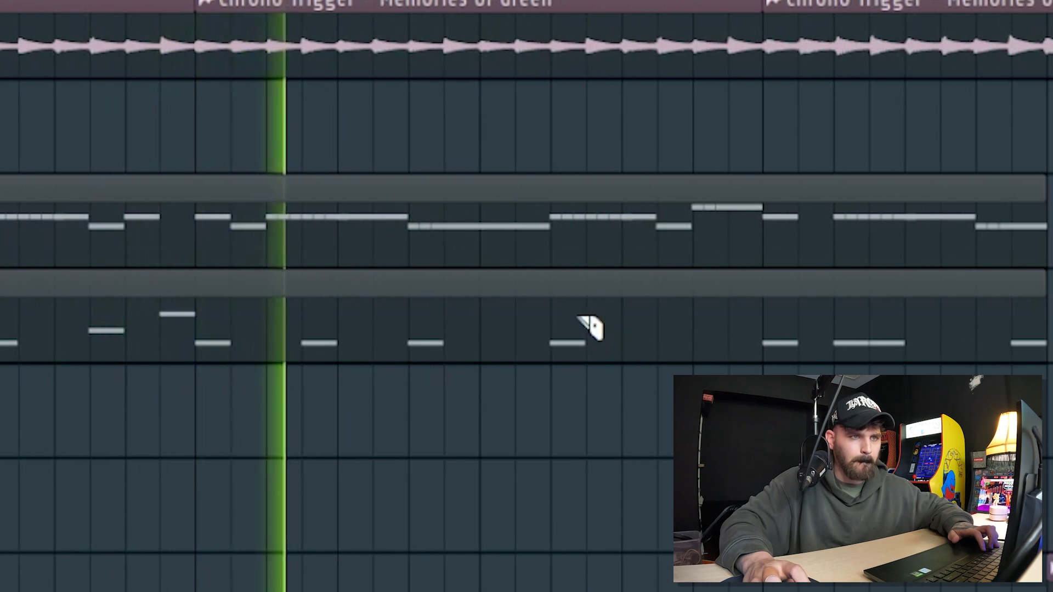
pyautogui.click(584, 242)
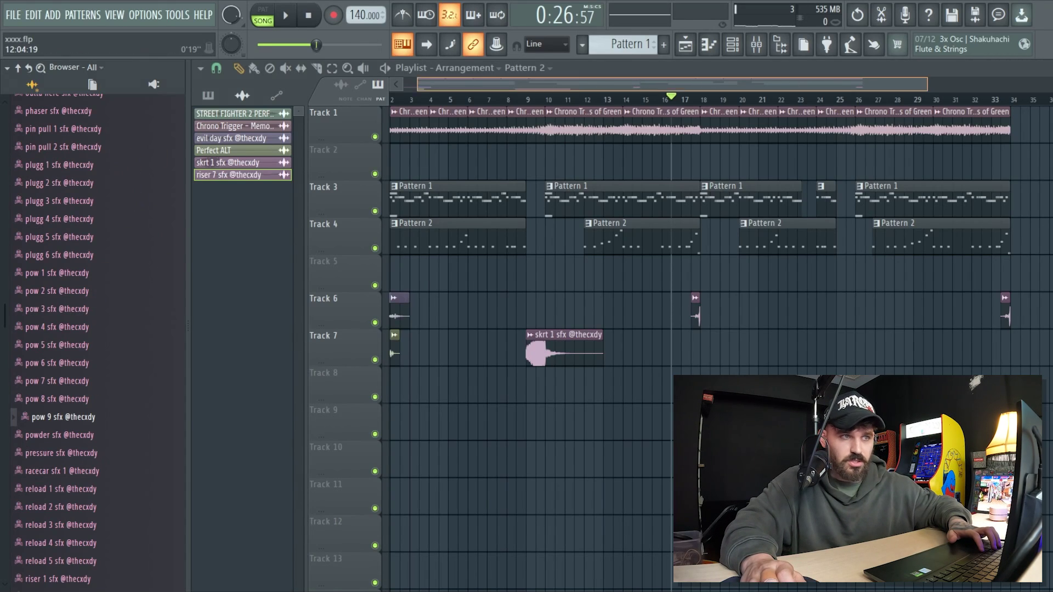
# Drop the m gun 6 sfx onto Track 6 and add Fruity Reeverb 2 to its mixer track.
pyautogui.scroll(3, 795, 274)
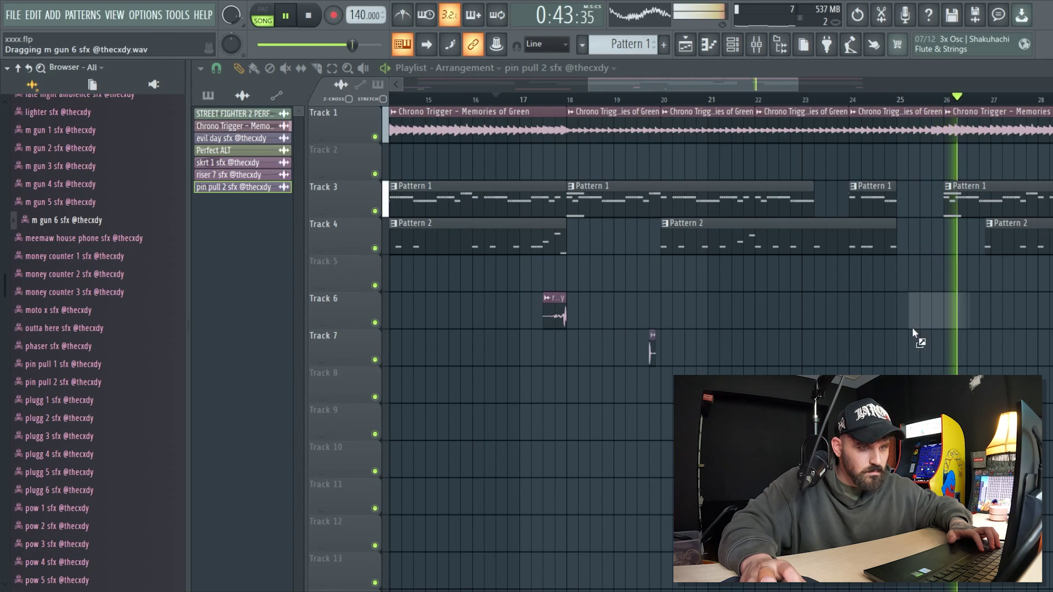
pyautogui.moveTo(913, 332); pyautogui.dragTo(910, 313)
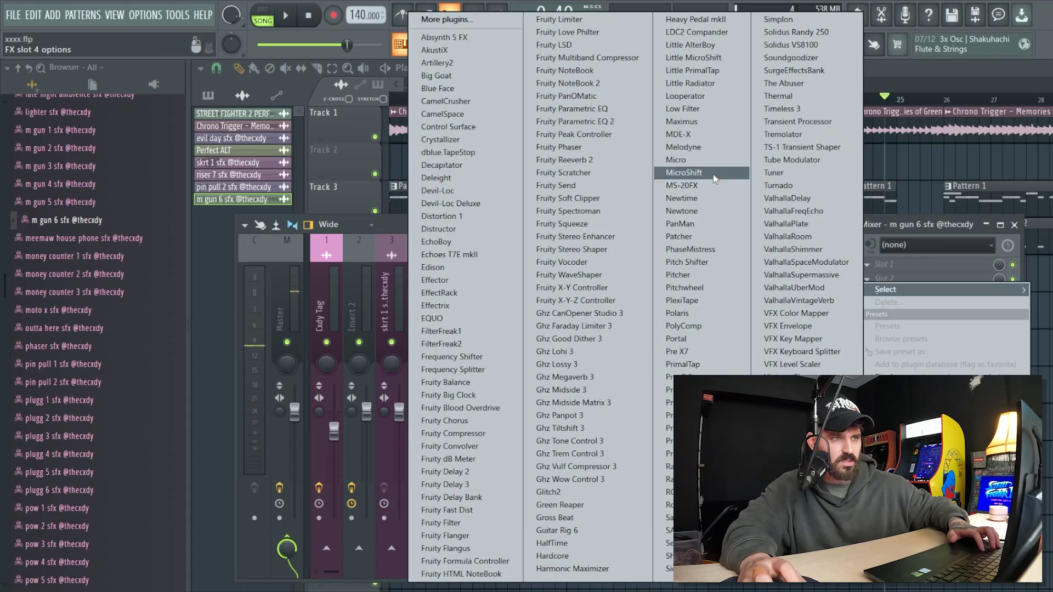
pyautogui.click(565, 160)
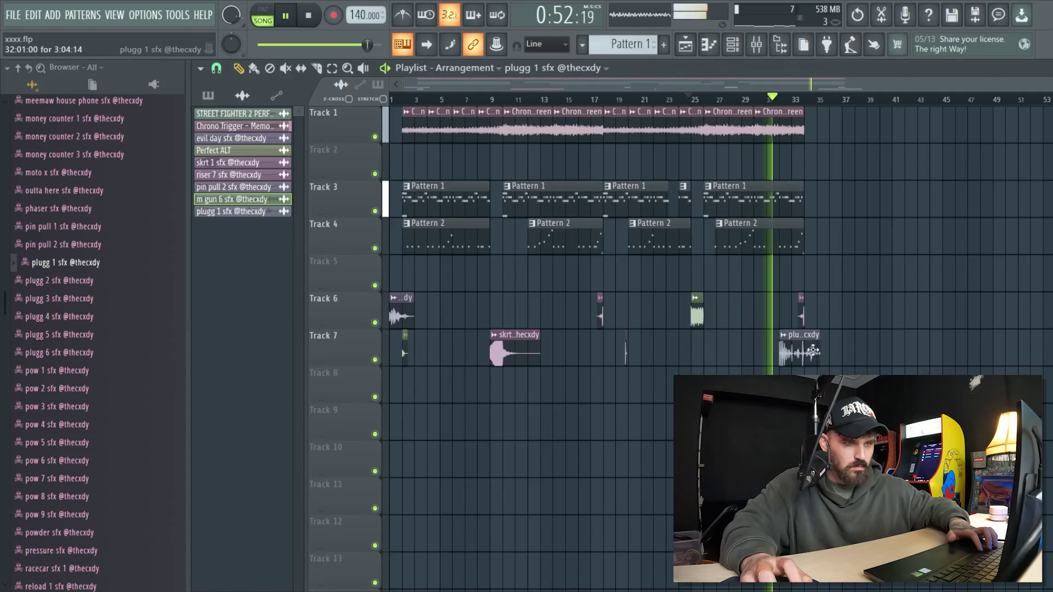
# Inspect the channel settings of the plugg 1 sfx (34% volume) and evil day sfx clips.
pyautogui.doubleClick(794, 347)
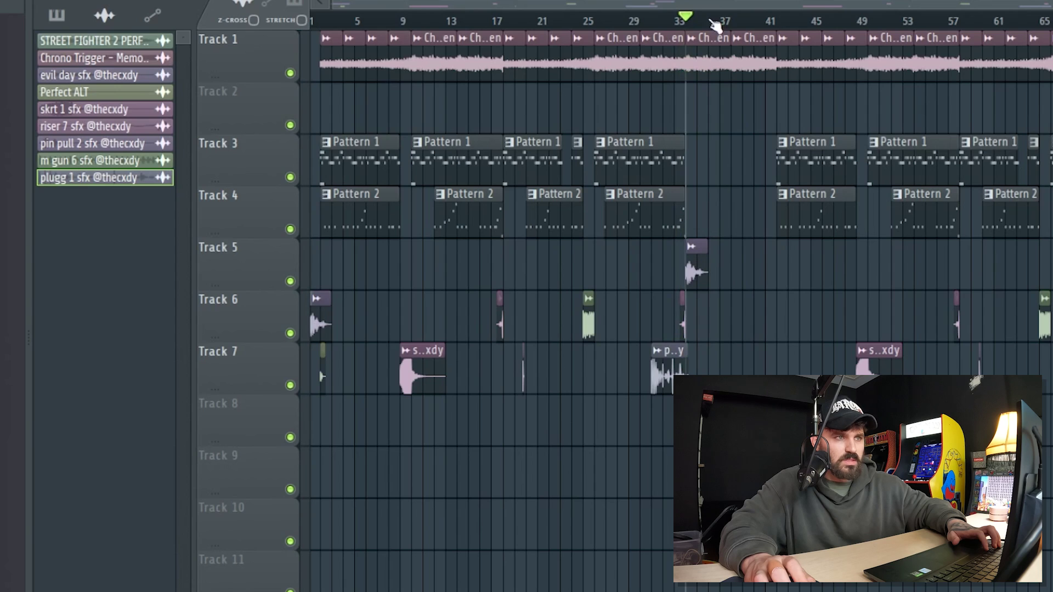
pyautogui.scroll(5, 484, 74)
pyautogui.doubleClick(599, 259)
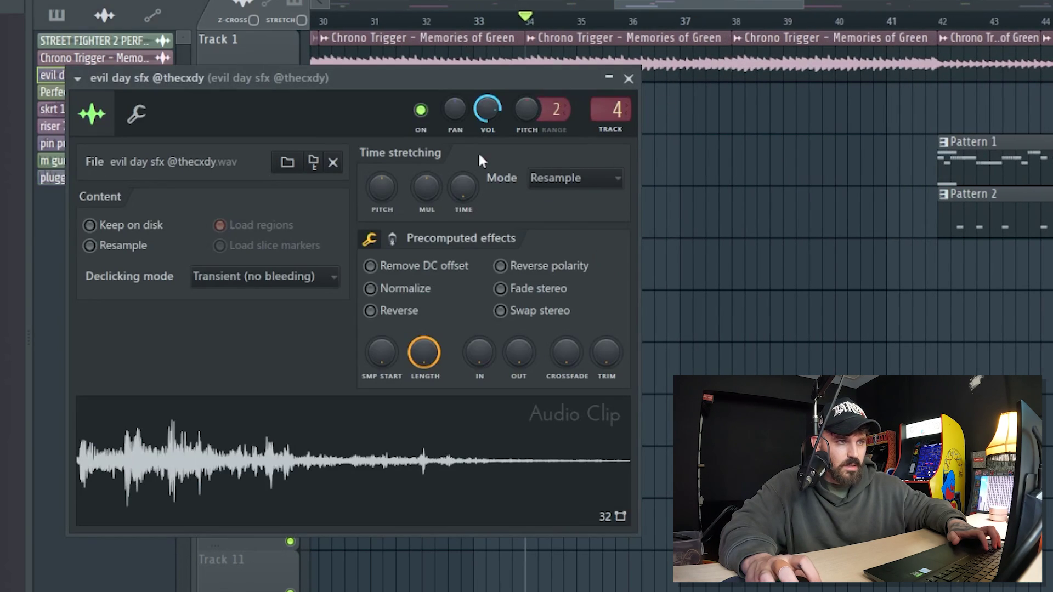
pyautogui.press('Escape')
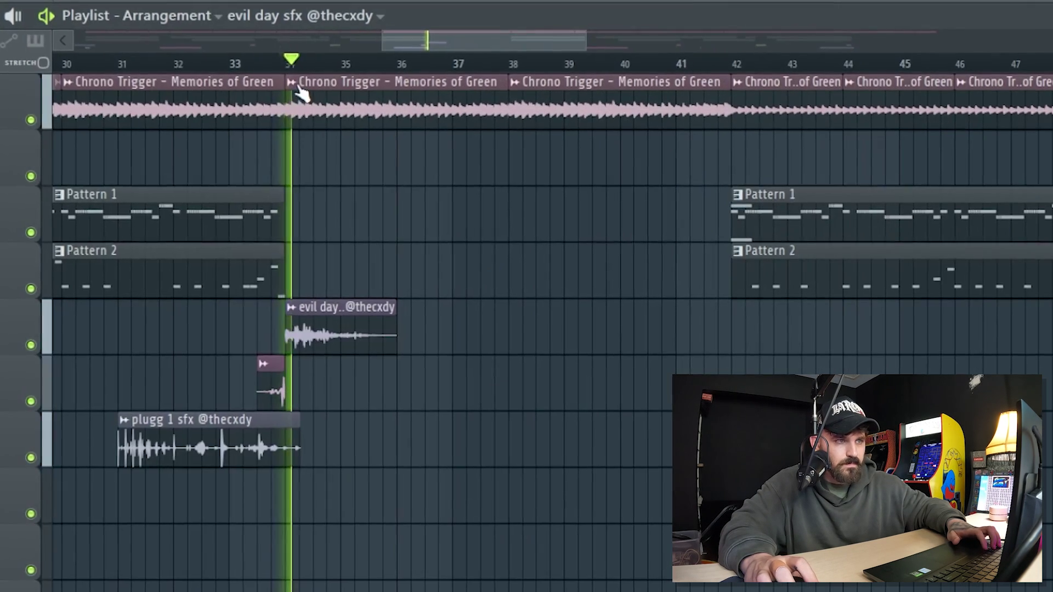
pyautogui.doubleClick(597, 264)
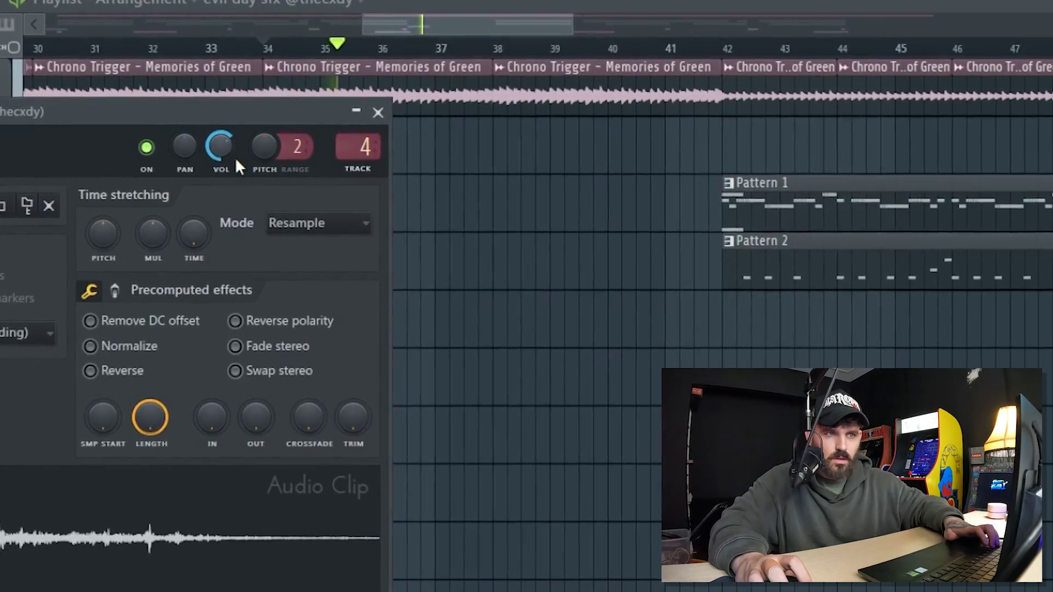